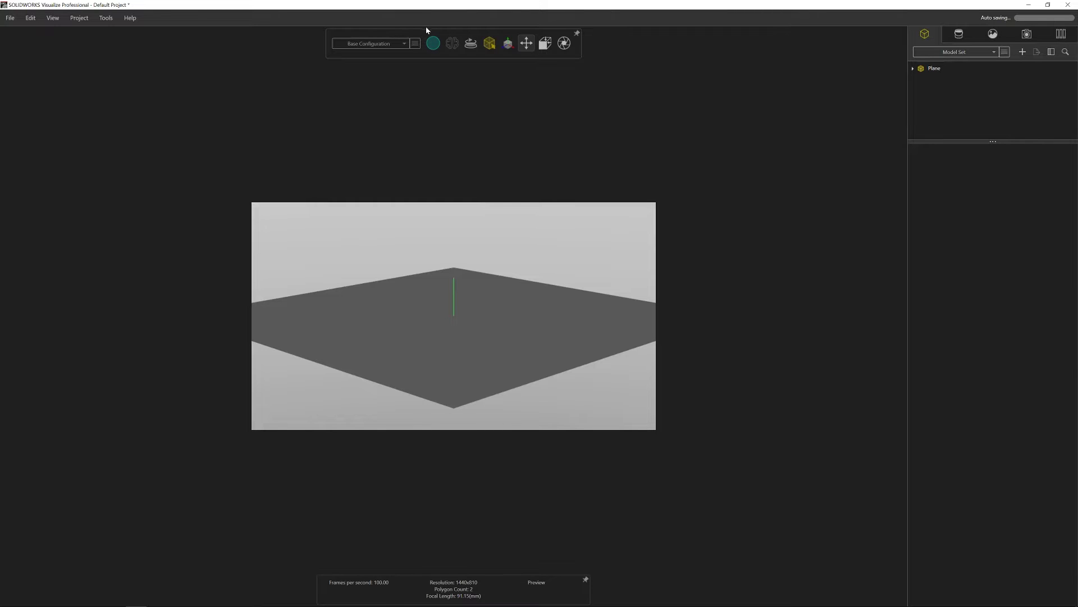
Switch rendering to Fast and add a new PBR Material appearance named WoodFlooring044
mouse_move(433, 44)
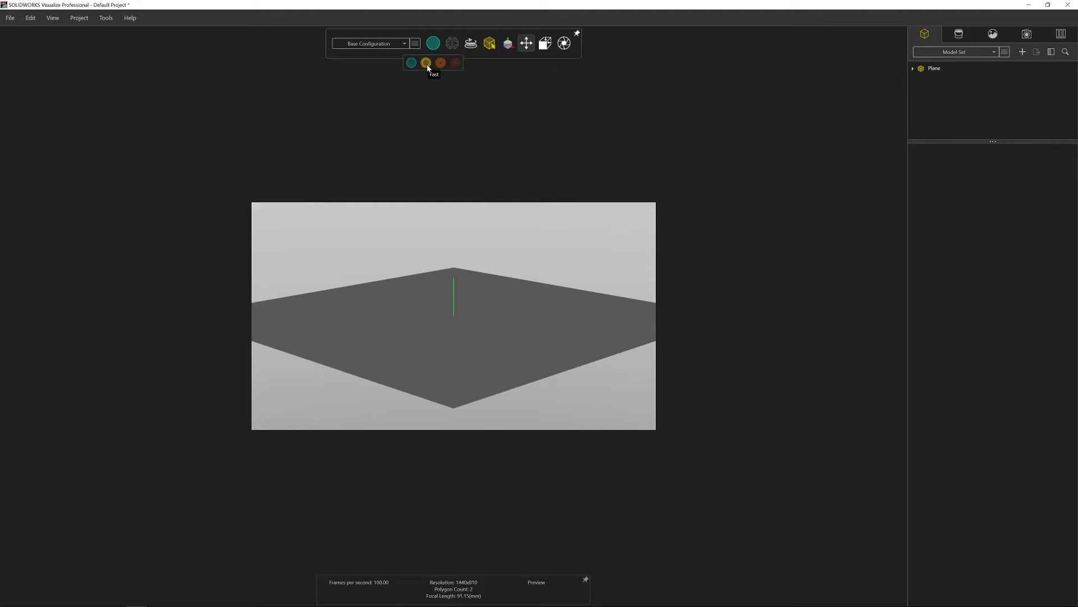
click(426, 64)
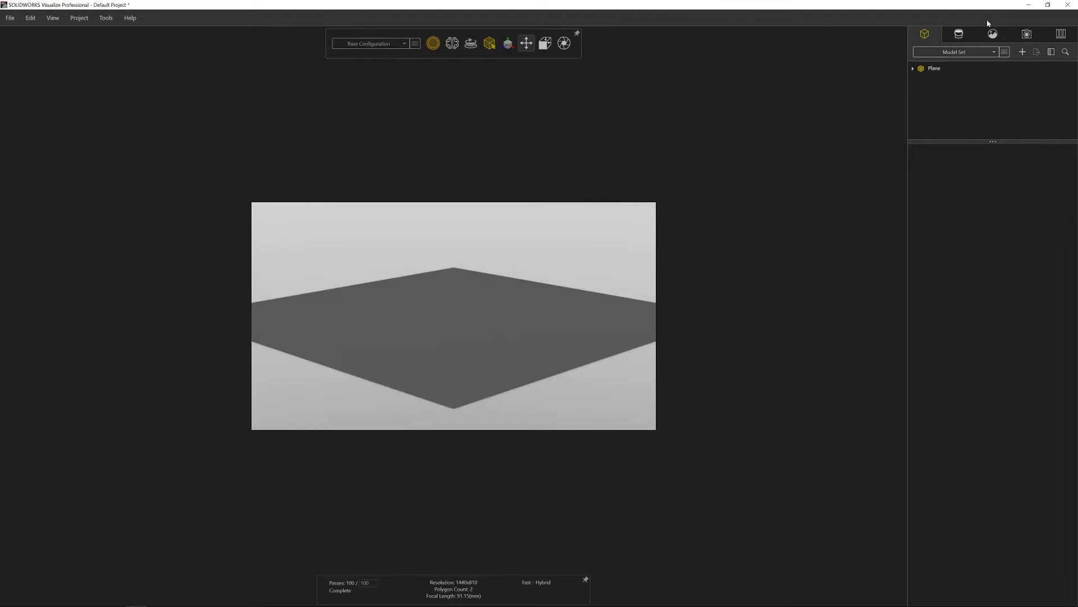
click(960, 34)
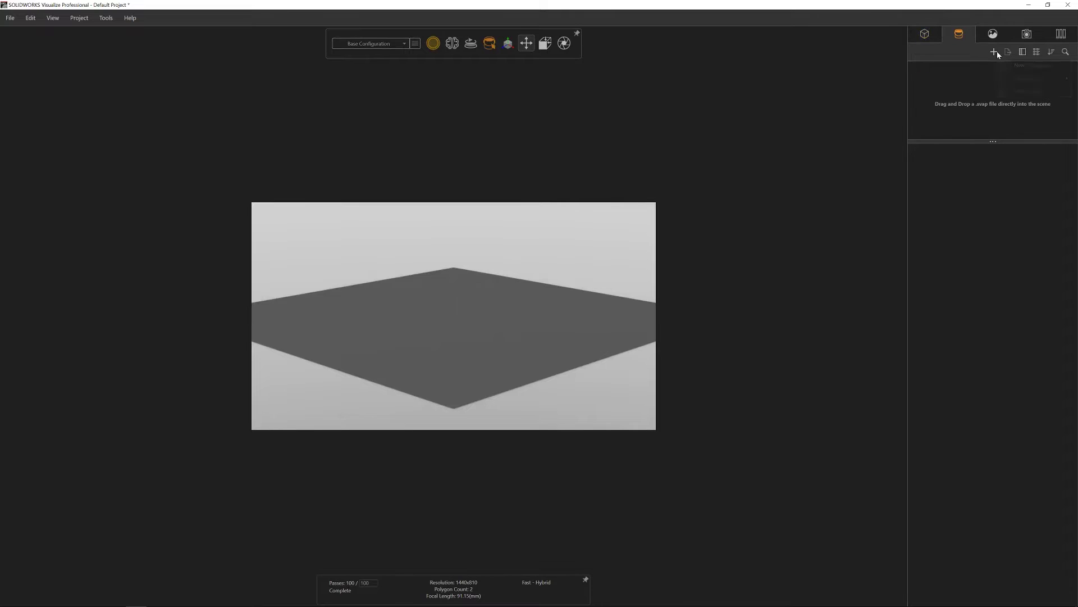
click(1038, 66)
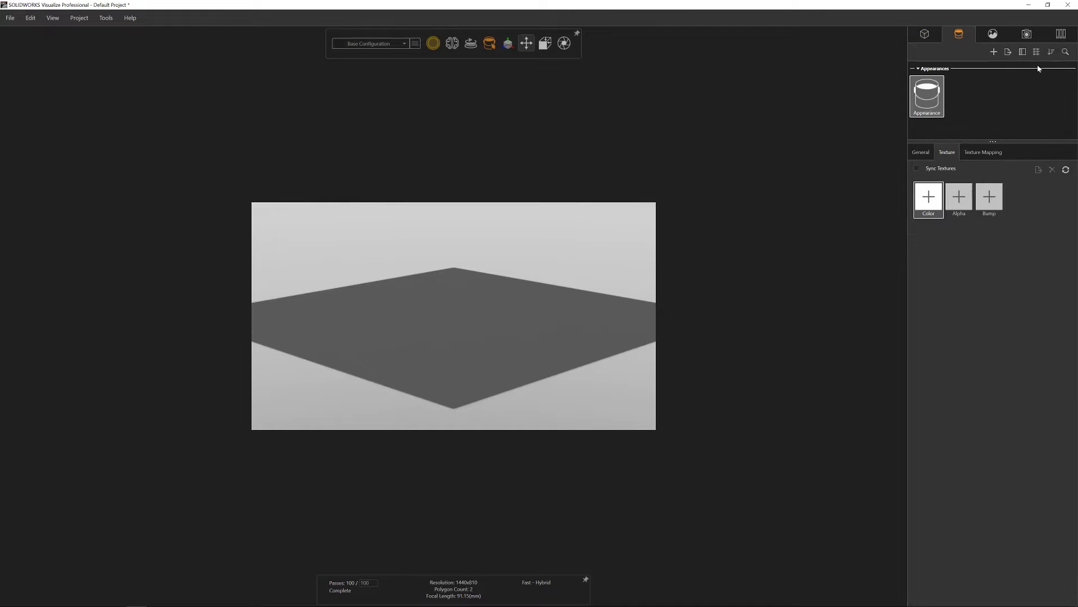
click(921, 153)
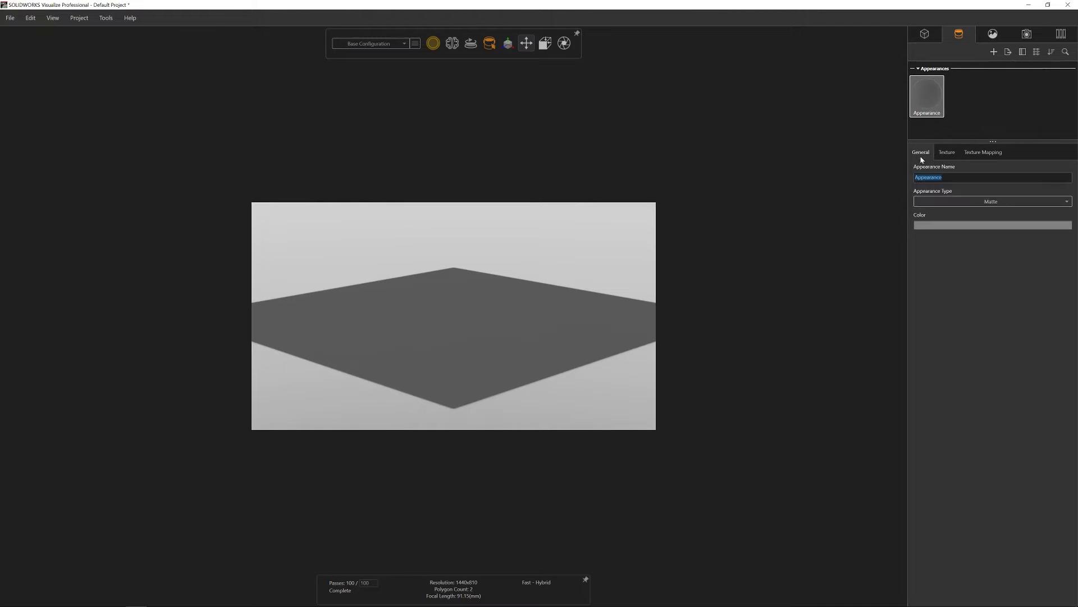
text(WoodFlooring044)
click(1006, 200)
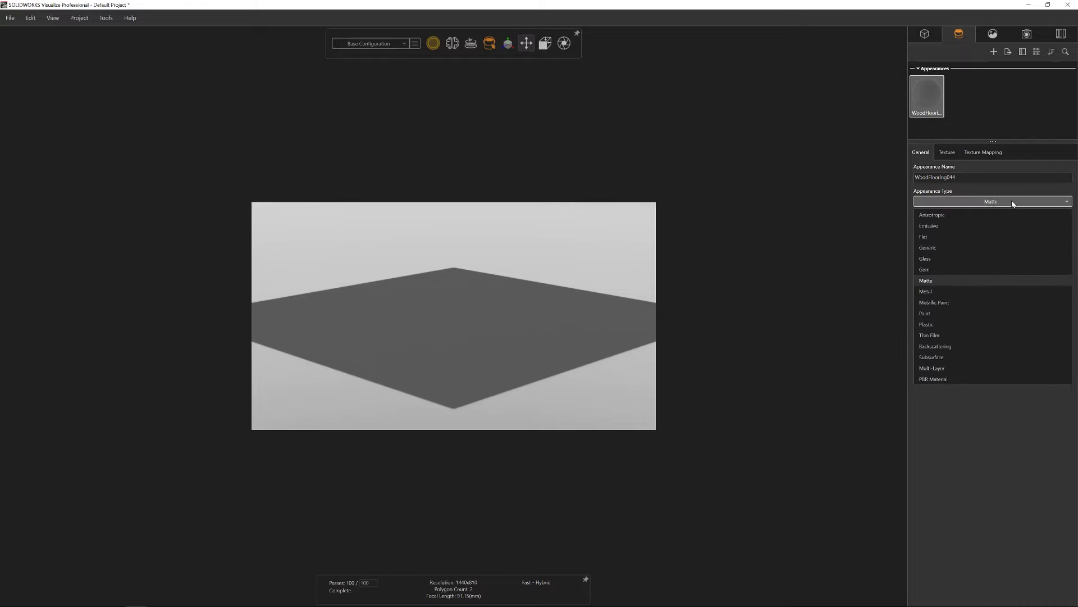
click(967, 381)
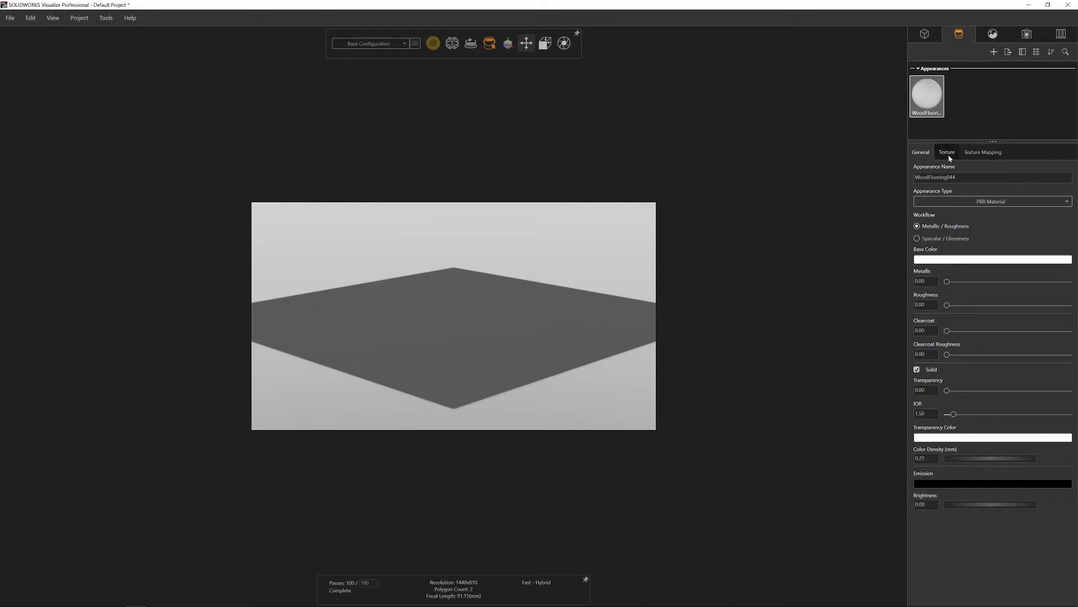
Choose the Specular / Glossiness workflow for the WoodFlooring044 appearance
click(917, 238)
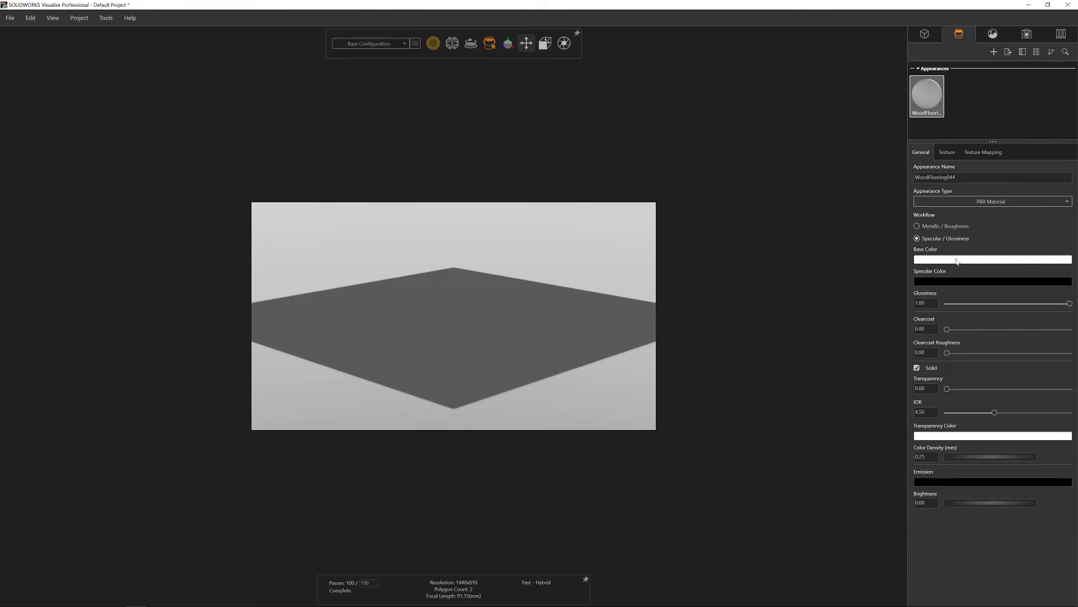
Load WoodFlooring044_COL_4K.jpg as the color texture and auto-load its specular, glossiness and bump maps
click(948, 153)
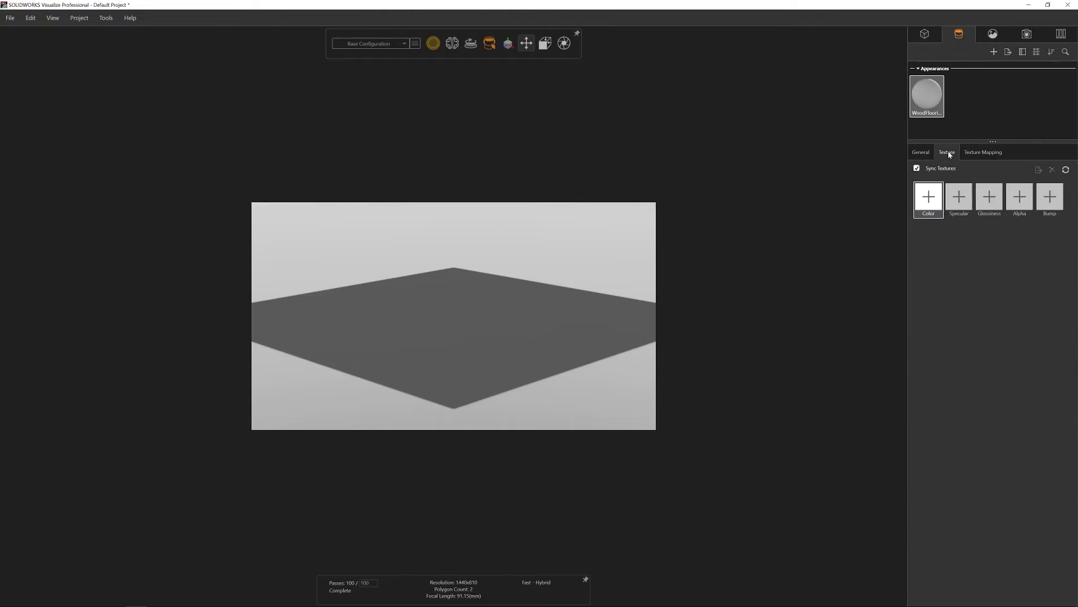
click(930, 197)
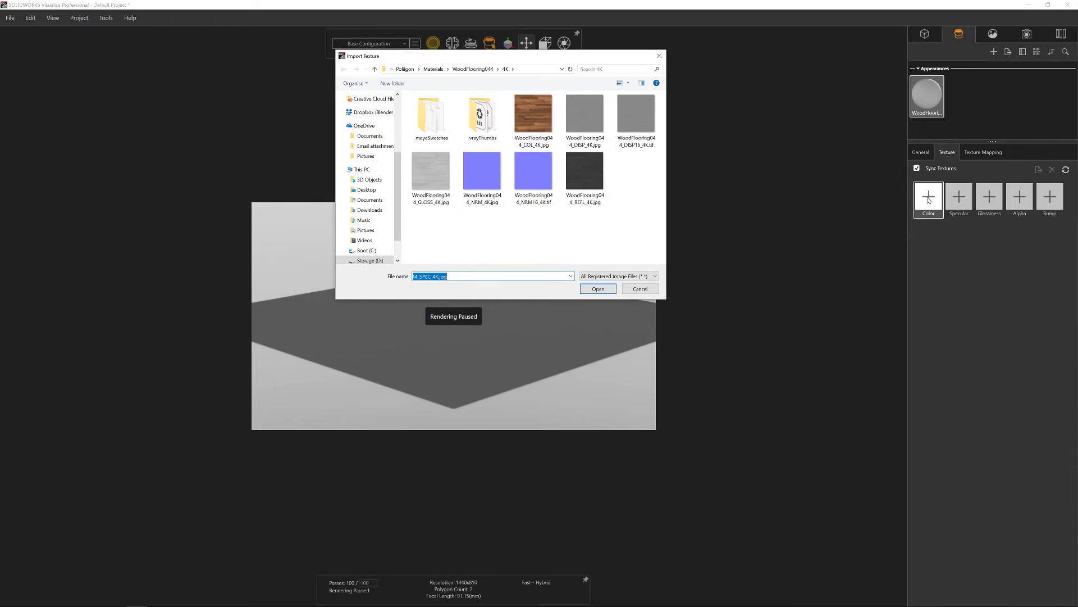
click(519, 106)
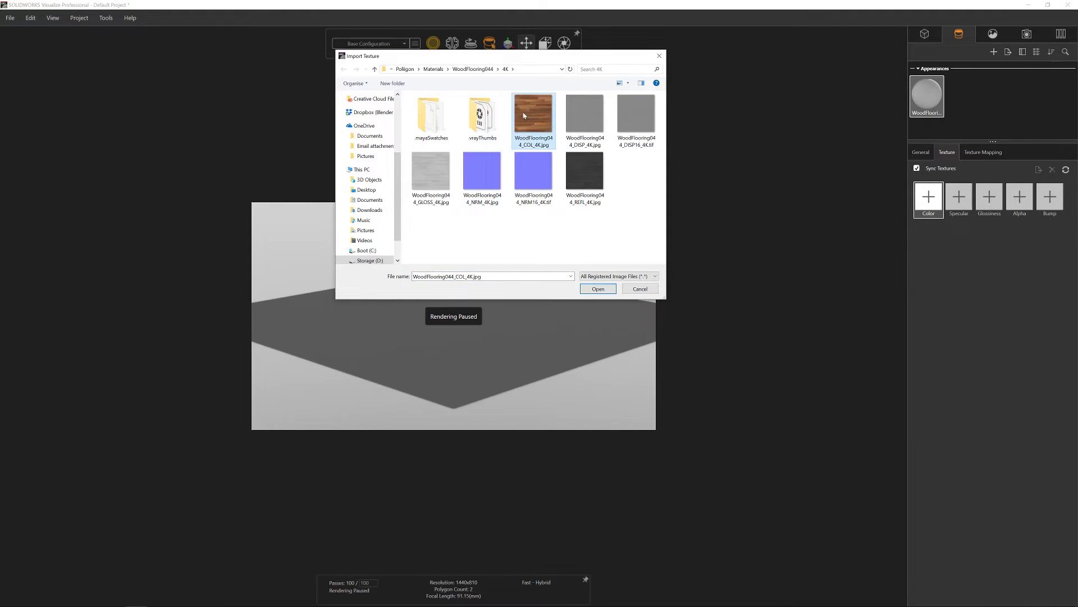
click(607, 290)
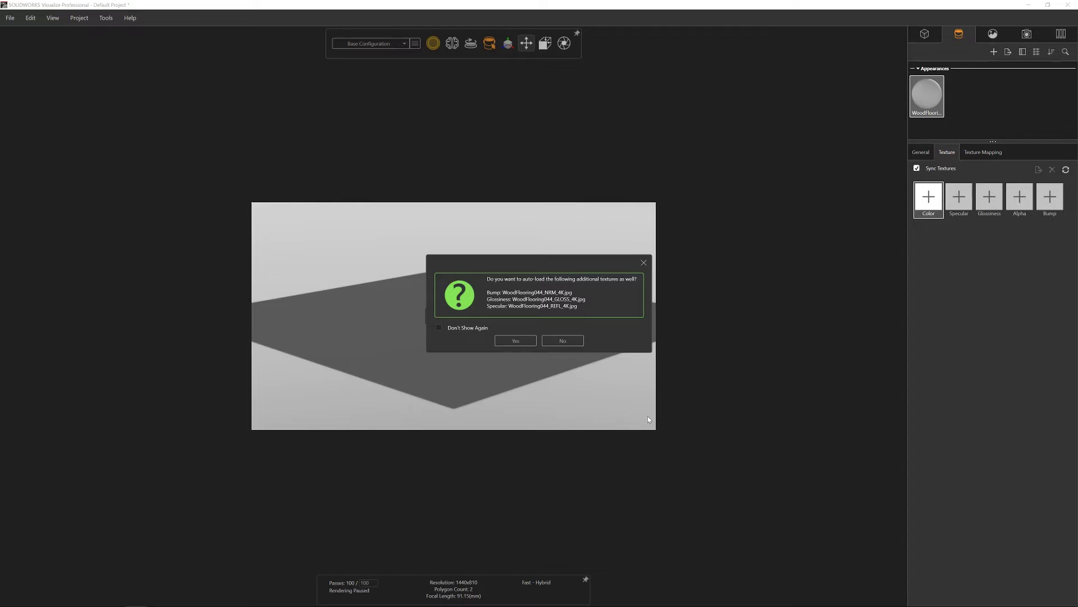
click(515, 341)
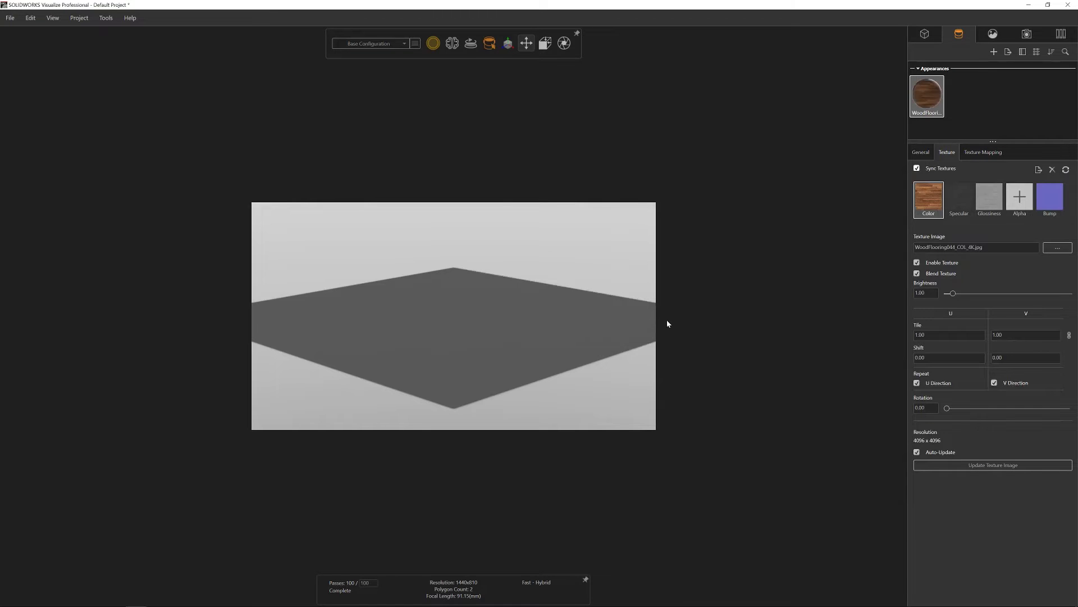
Delete the specular texture and uncheck Treat as Normal Map on the bump texture
click(959, 200)
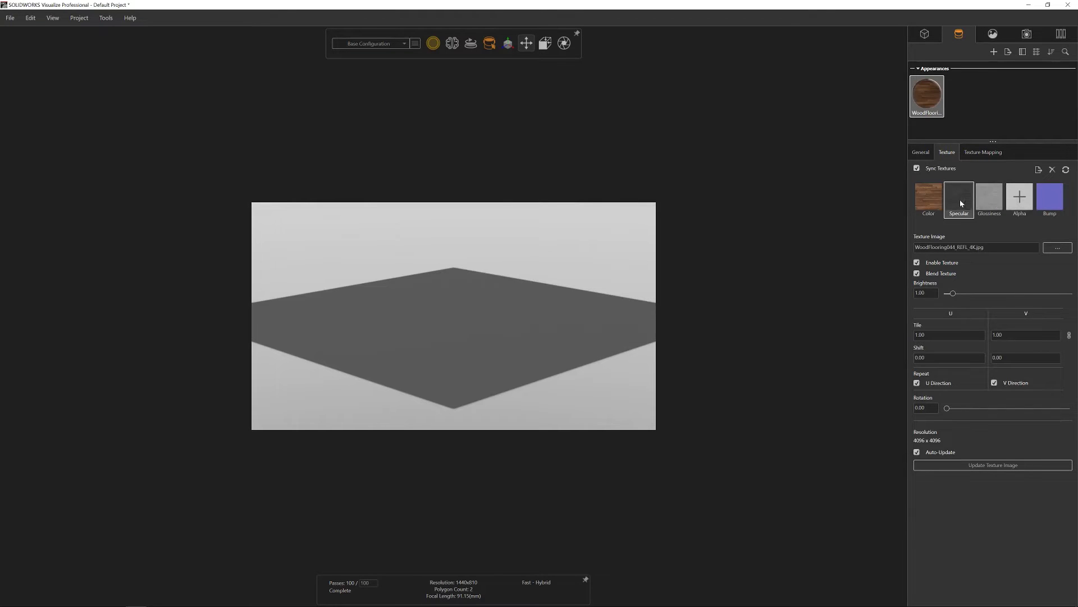
click(1052, 170)
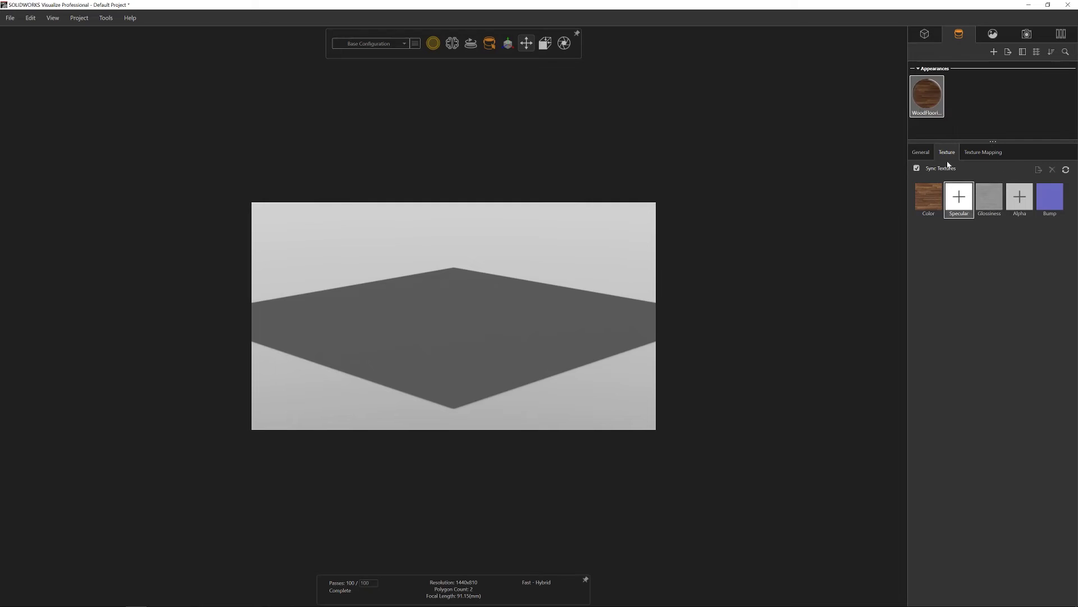
click(1049, 196)
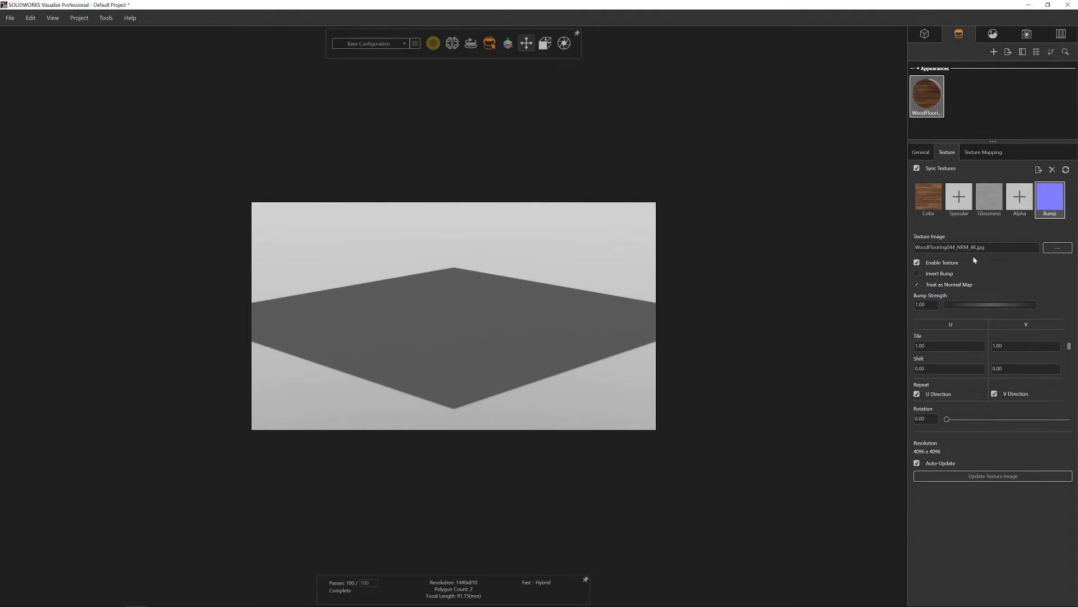
click(917, 285)
Re-check Treat as Normal Map, apply the wood appearance to the plane, and set glossiness brightness to 2.96
click(917, 285)
drag(936, 101, 565, 330)
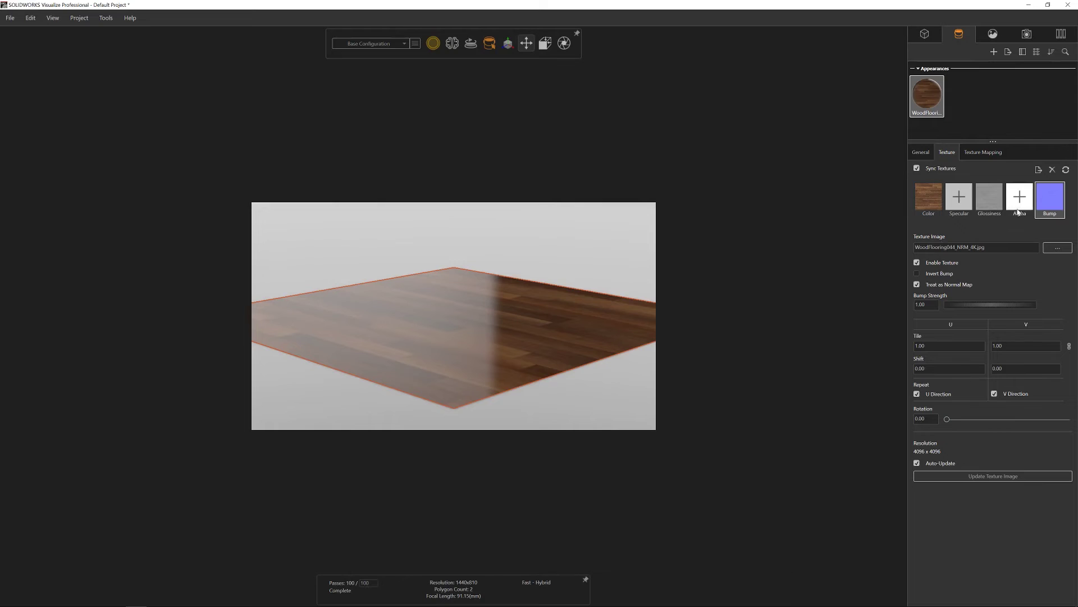
click(990, 198)
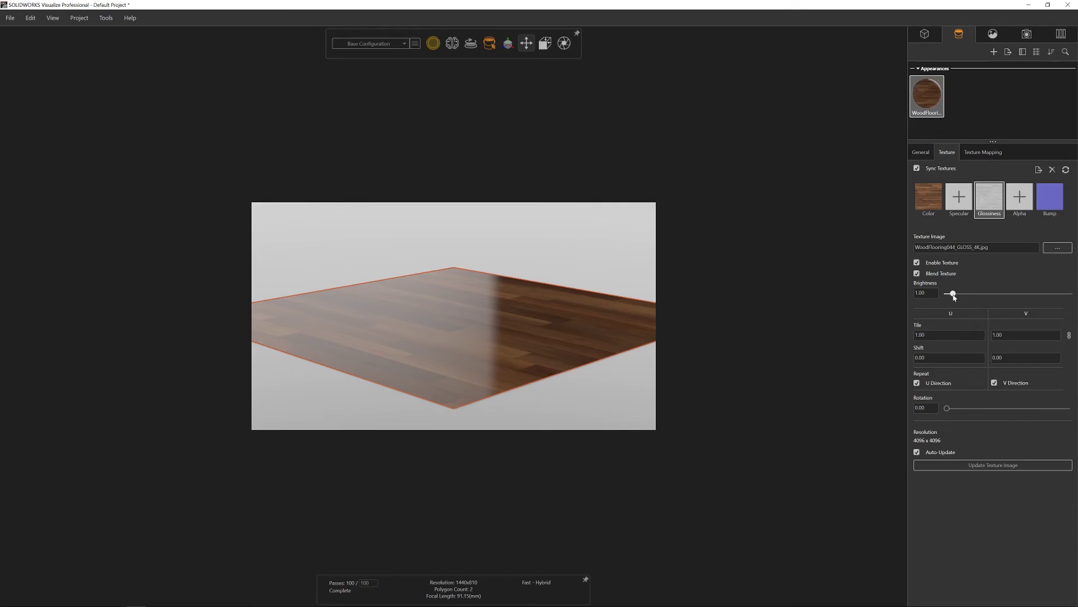
mouse_move(954, 294)
mouse_down()
mouse_move(944, 296)
mouse_move(966, 296)
mouse_up()
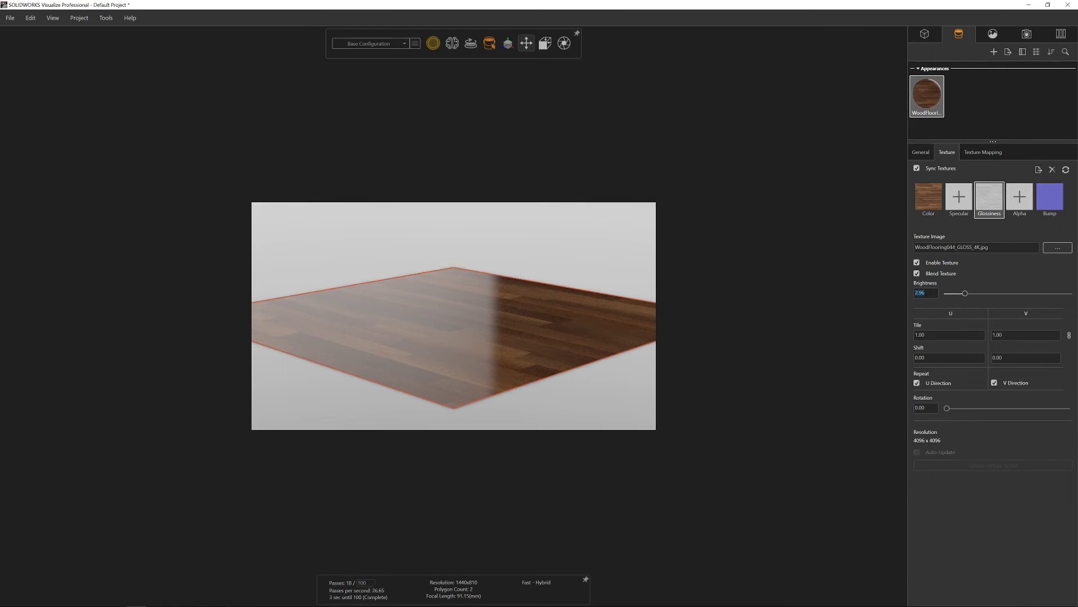
Uncheck Blend Texture on the glossiness map and try brightness values, entering 2, then dragging to about 5.7
key(Return)
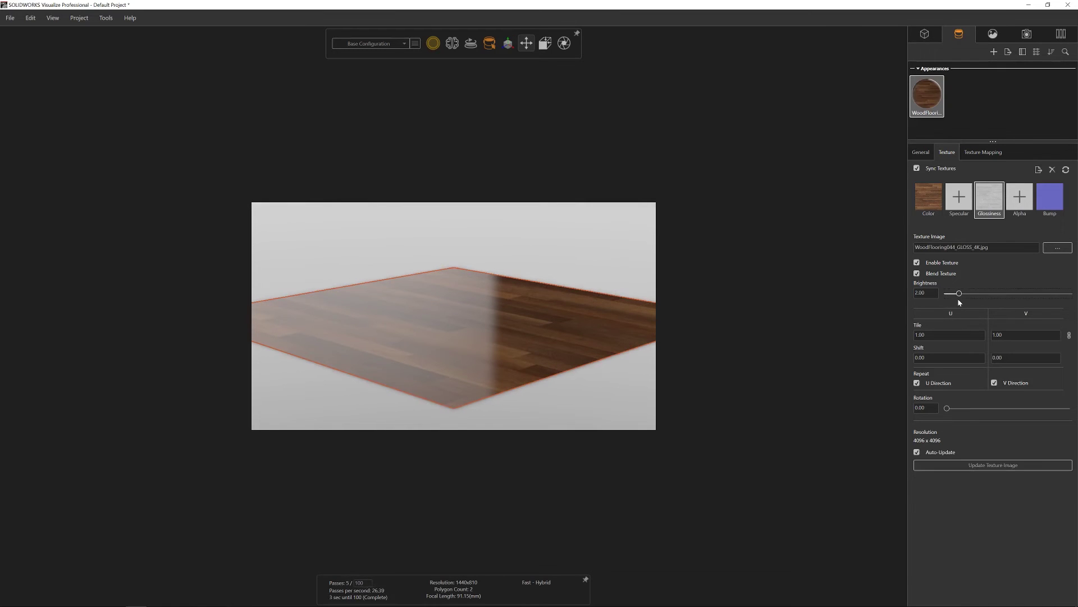
mouse_move(961, 292)
mouse_down()
mouse_move(1024, 297)
mouse_move(951, 294)
mouse_up()
click(917, 273)
drag(950, 297, 949, 296)
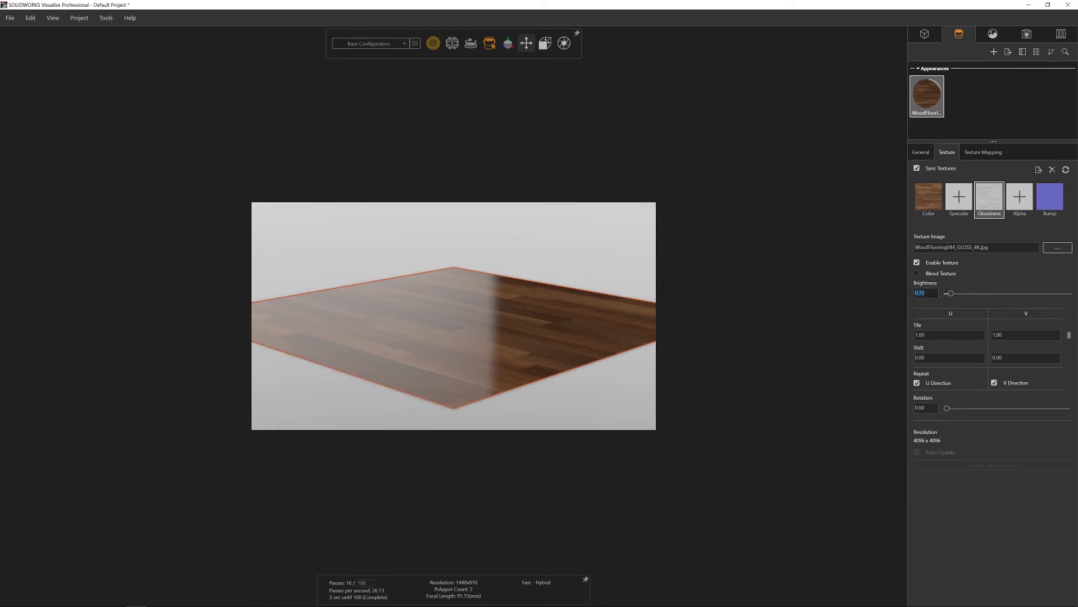
text(2)
key(Return)
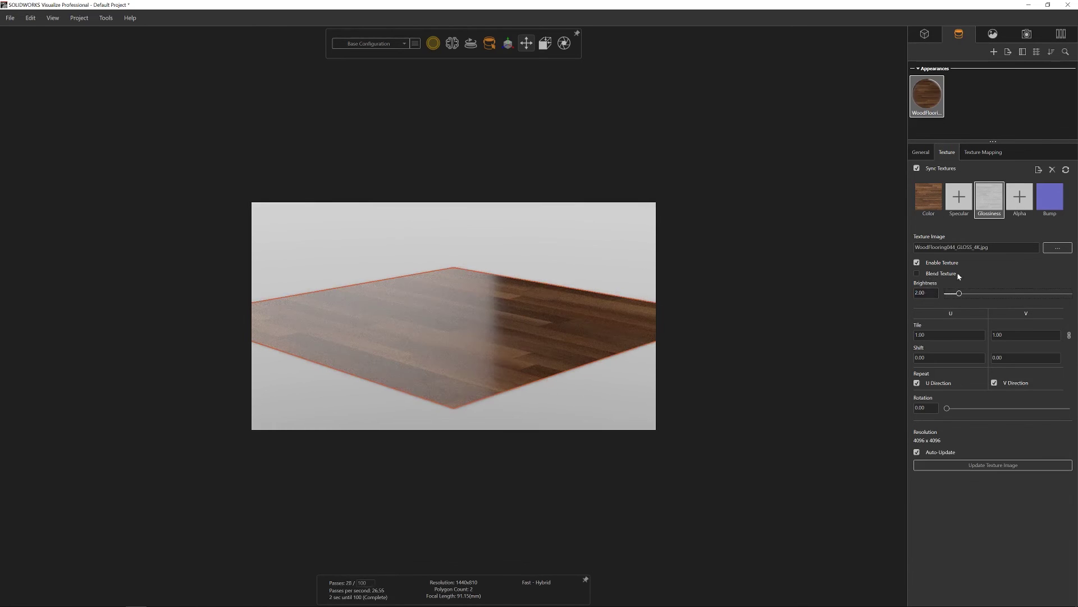
drag(963, 293, 985, 307)
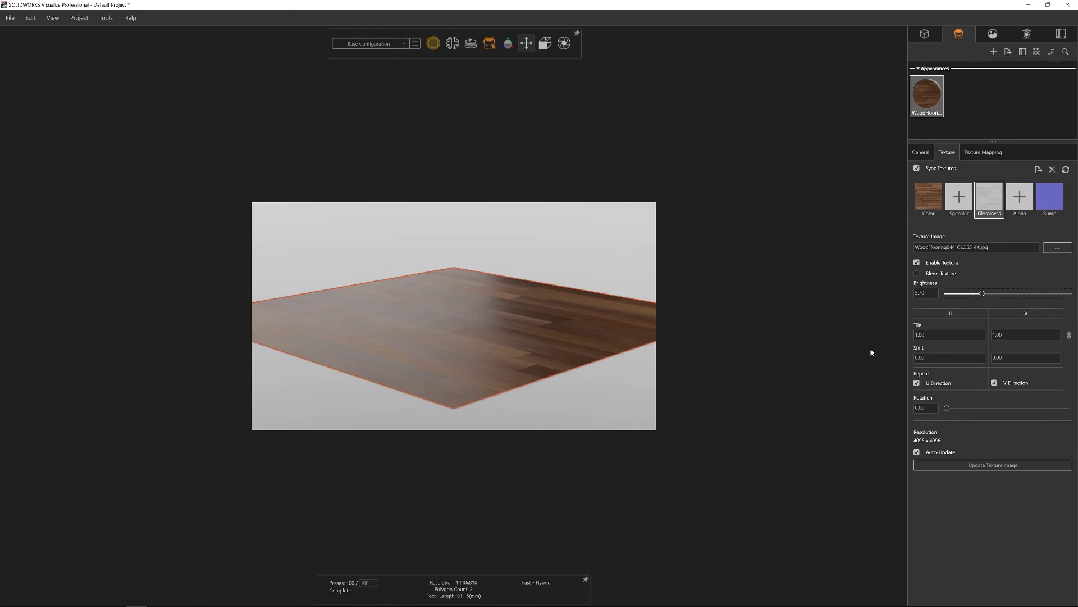
Lower the glossiness map brightness from about 3.5 down to roughly 2.7
drag(982, 294, 962, 300)
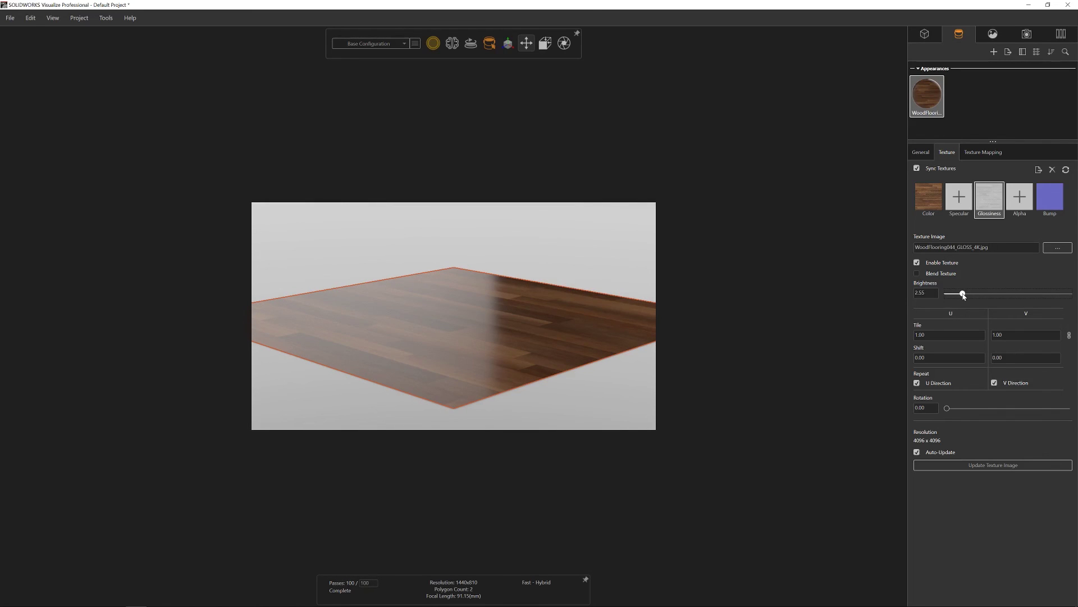
drag(963, 294, 964, 293)
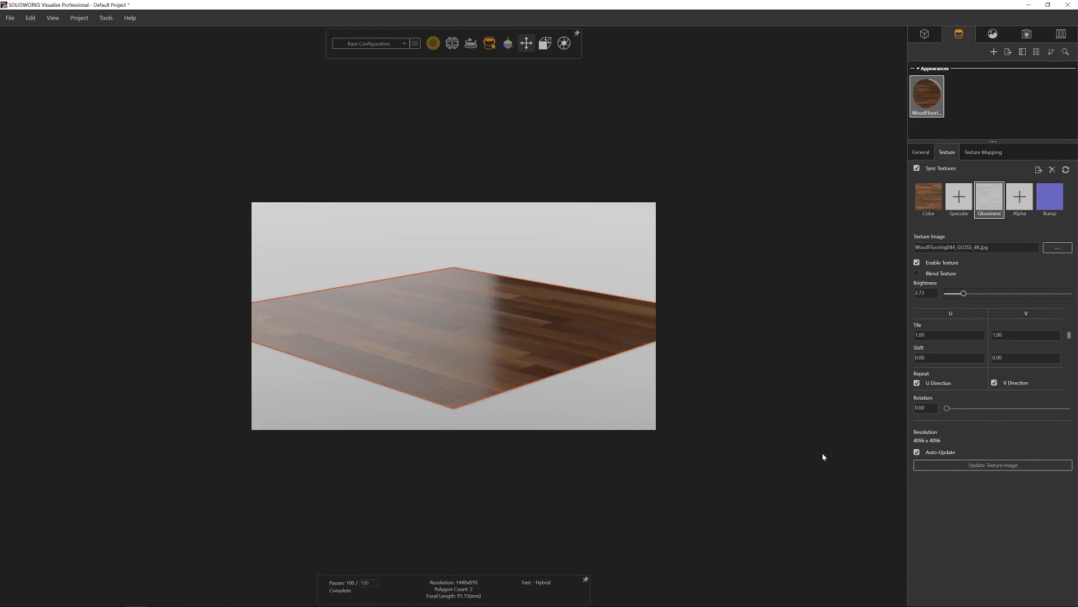